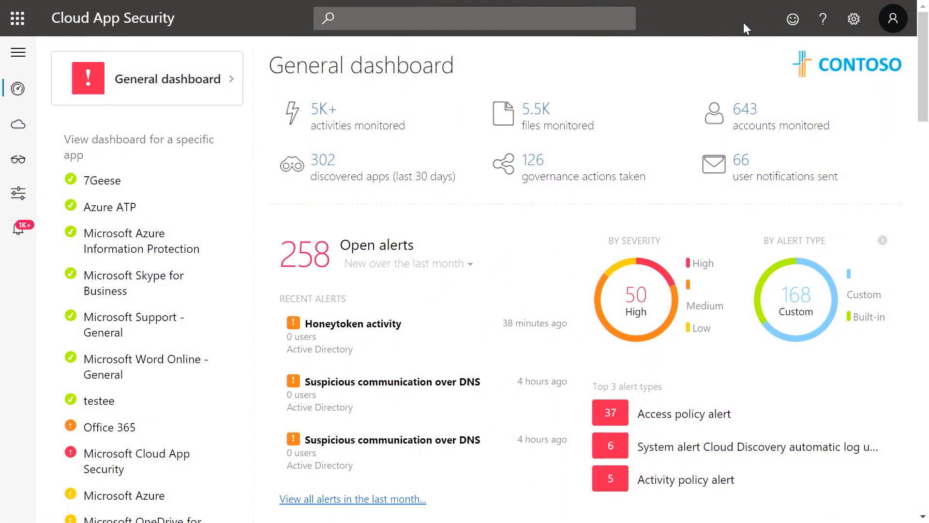
- From the settings gear, open IP address ranges under Data enrichment and start a new range
{"action": "left_click", "coordinate": [867, 31]}
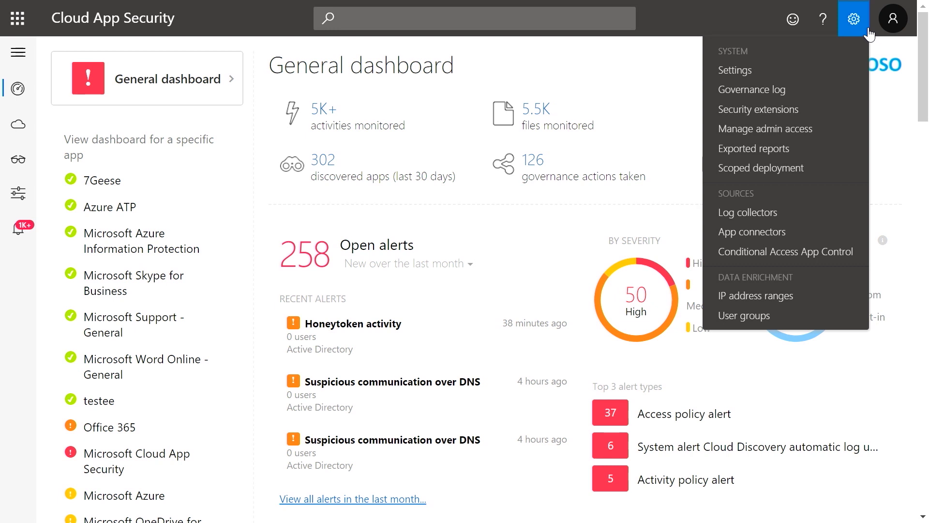
{"action": "left_click", "coordinate": [837, 298]}
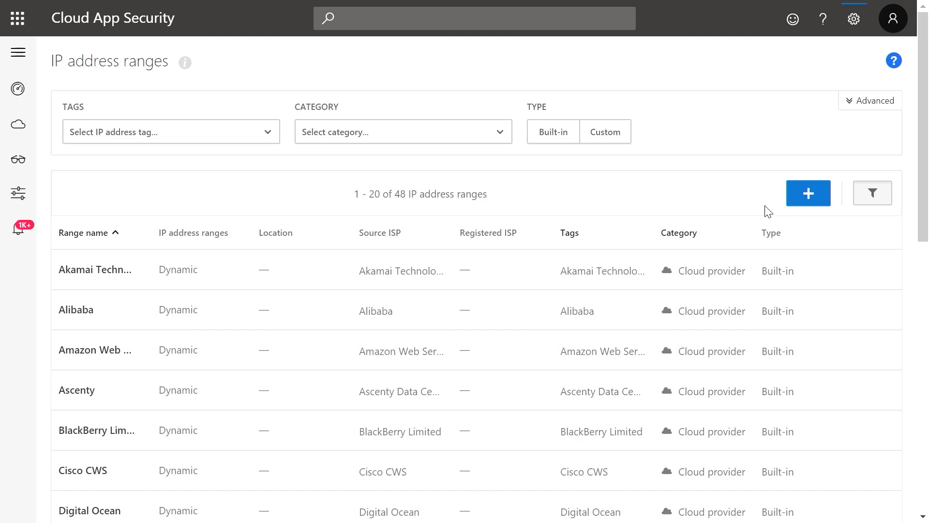
{"action": "left_click", "coordinate": [812, 203]}
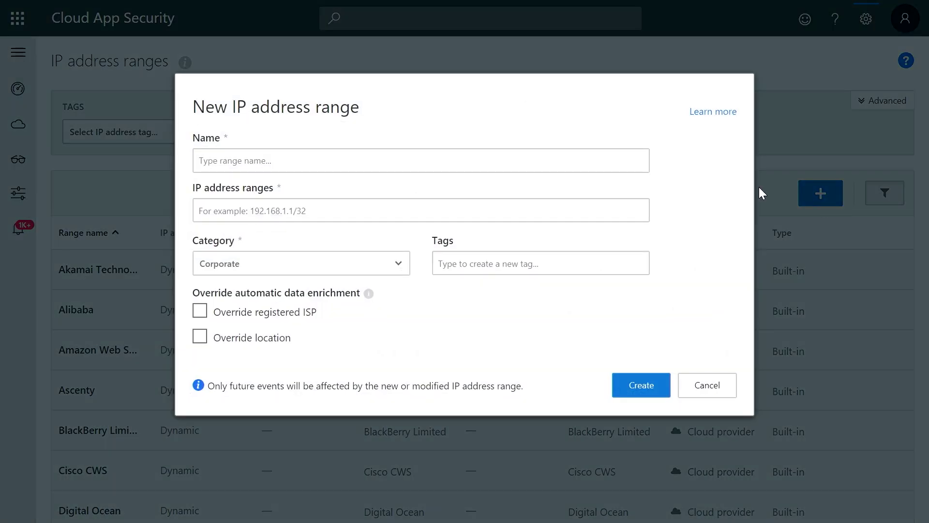
- Name the new range 'Contoso HQ' with address block 192.168.0.0/28
{"action": "left_click", "coordinate": [482, 164]}
{"action": "type", "text": "Con"}
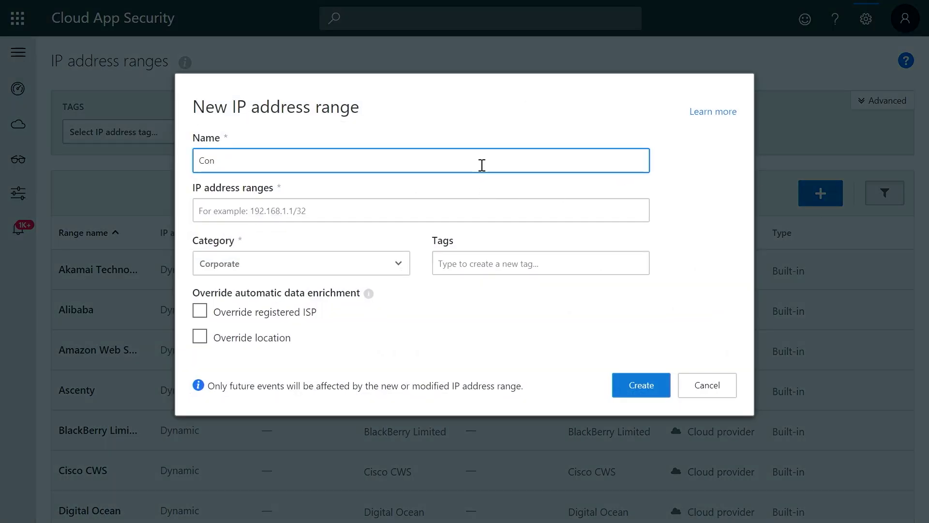
{"action": "type", "text": "toso HQ"}
{"action": "left_click", "coordinate": [394, 210]}
{"action": "type", "text": "192.168.0.0/28"}
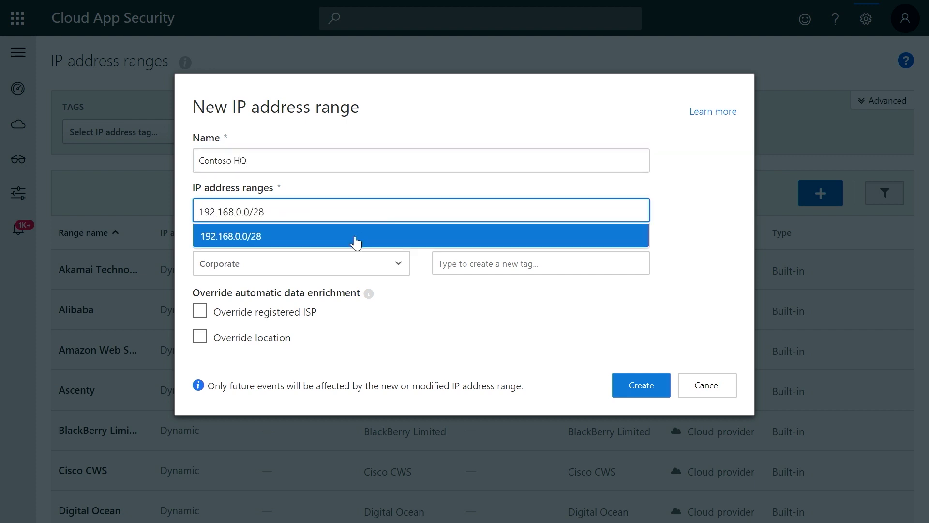
{"action": "left_click", "coordinate": [357, 241]}
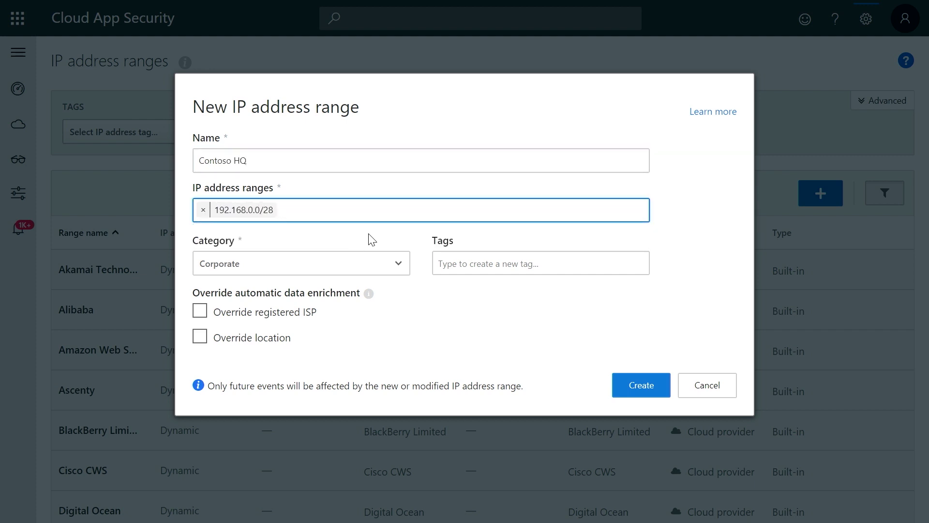
- Keep category Corporate, leave tags empty, and create the Contoso HQ range
{"action": "left_click", "coordinate": [397, 264]}
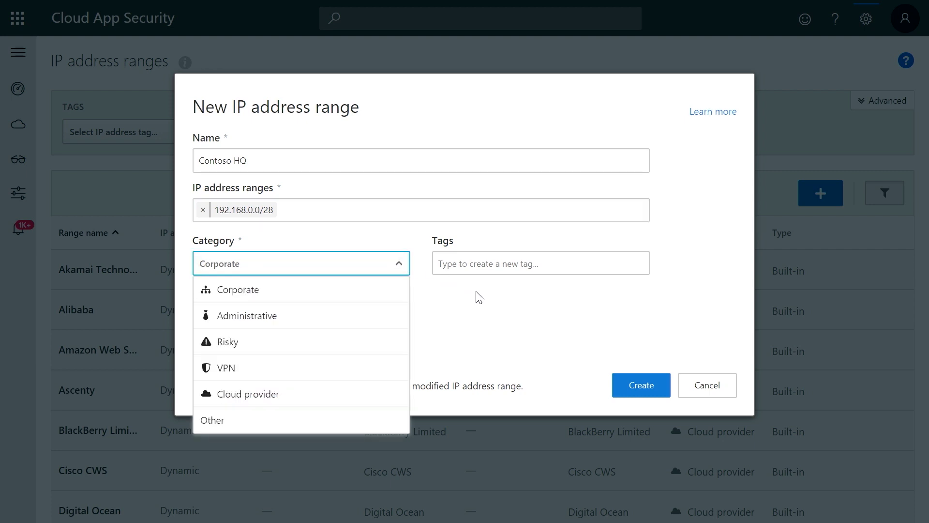
{"action": "left_click", "coordinate": [565, 261]}
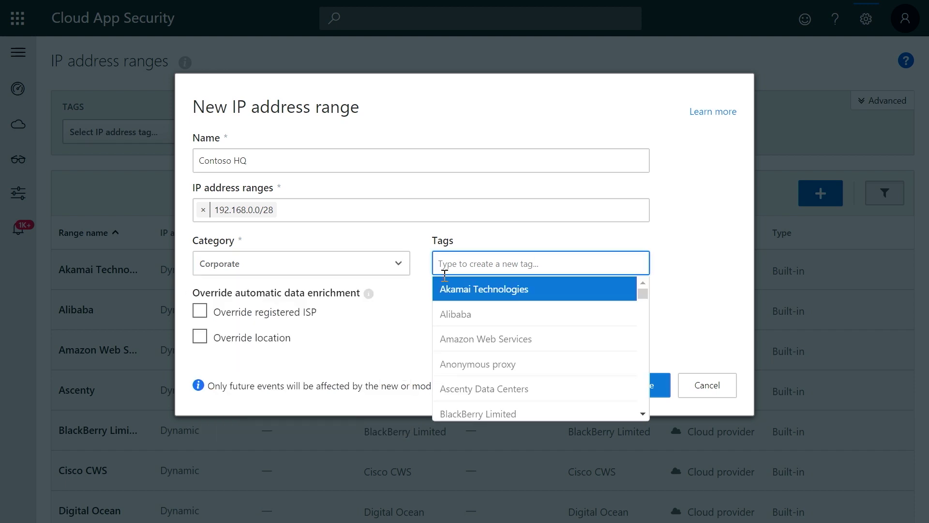
{"action": "left_click", "coordinate": [424, 304]}
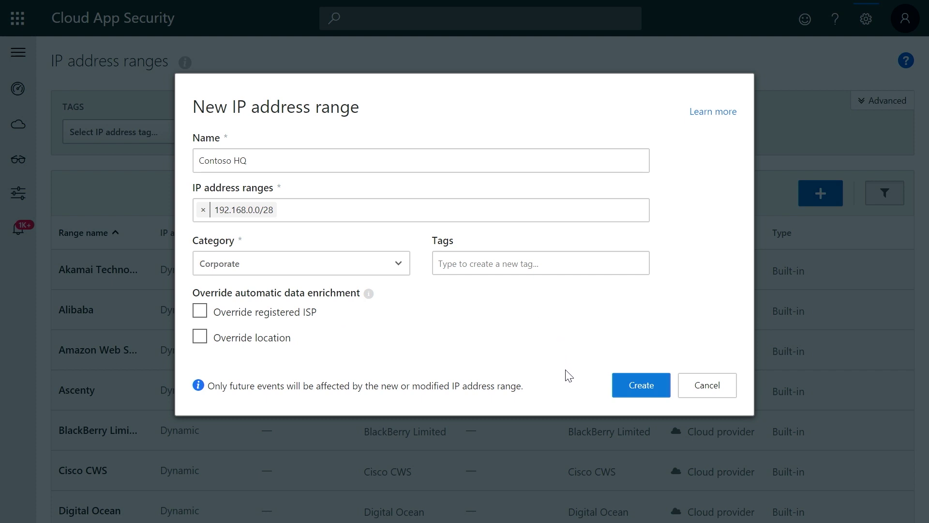
{"action": "left_click", "coordinate": [653, 388]}
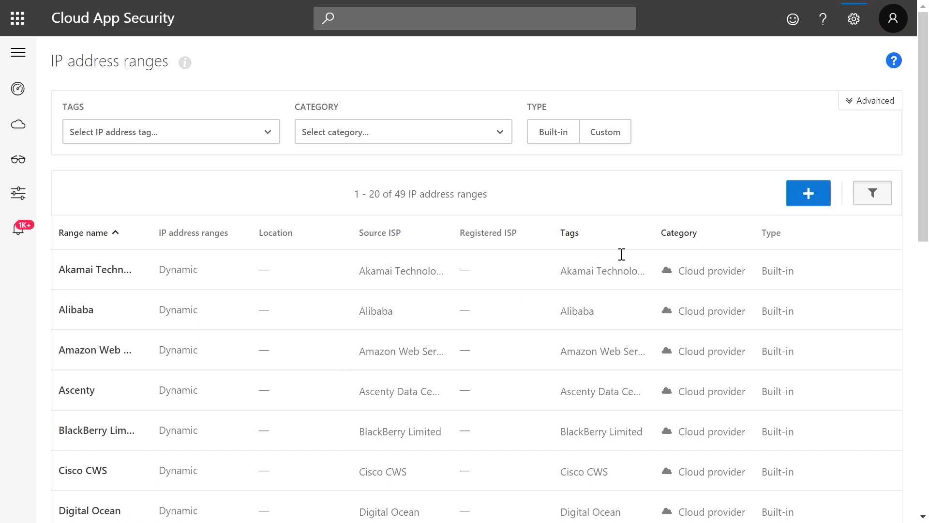
- Filter the list to the 13 custom ranges and choose Delete for the Brazil range
{"action": "left_click", "coordinate": [607, 139]}
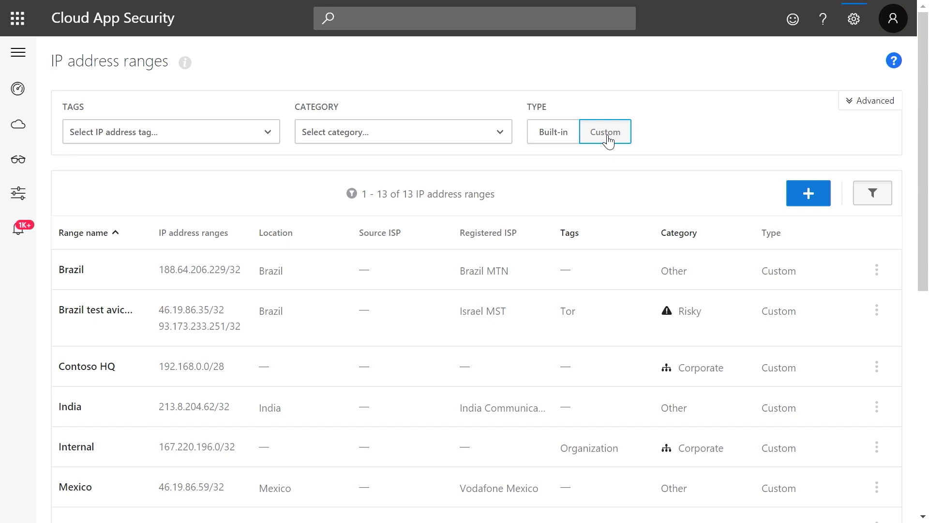
{"action": "left_click", "coordinate": [877, 270]}
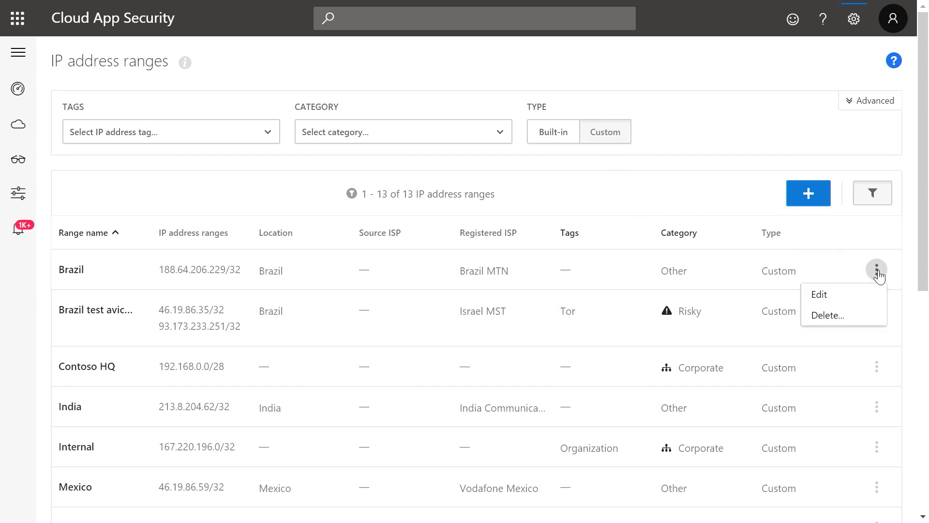
{"action": "left_click", "coordinate": [871, 319]}
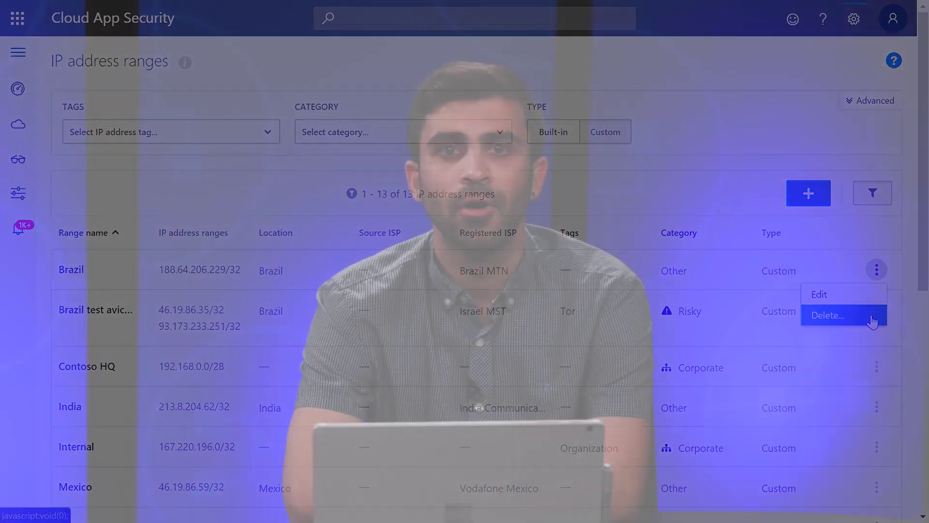